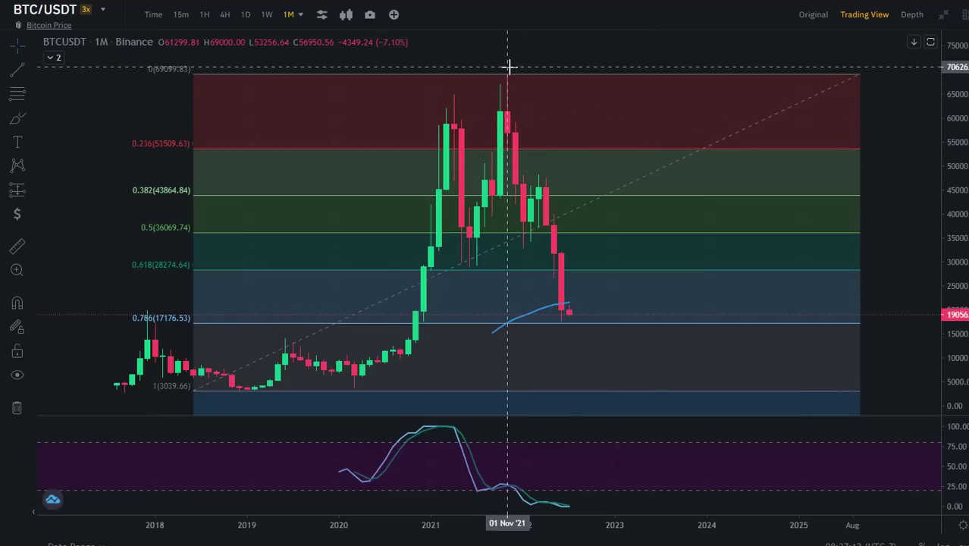
- Circle the November 2021 price peak and the early 2019 low with yellow freehand brush strokes
left_click(18, 120)
mouse_move(525, 57)
left_mouse_down()
mouse_move(497, 53)
mouse_move(520, 72)
mouse_move(521, 54)
left_mouse_up()
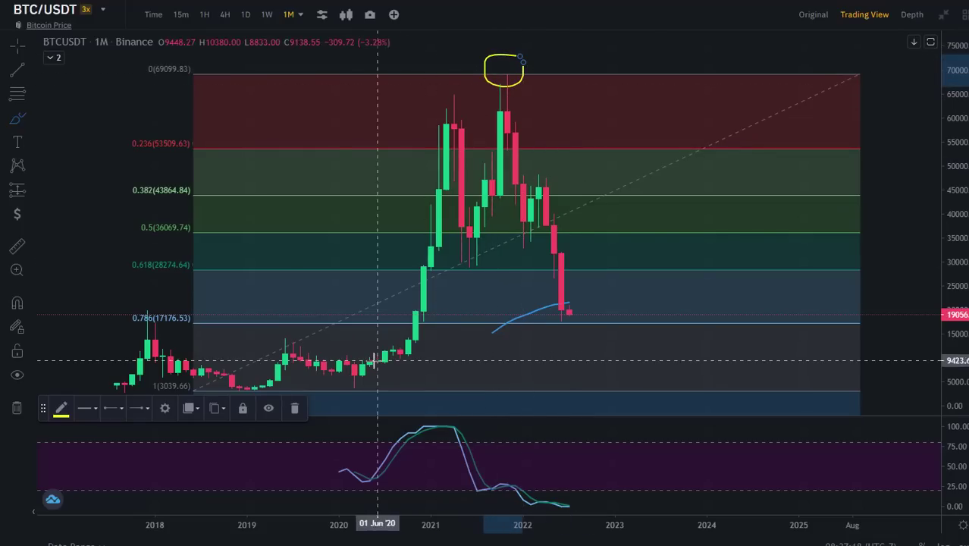
left_click_drag(46, 410, 53, 476)
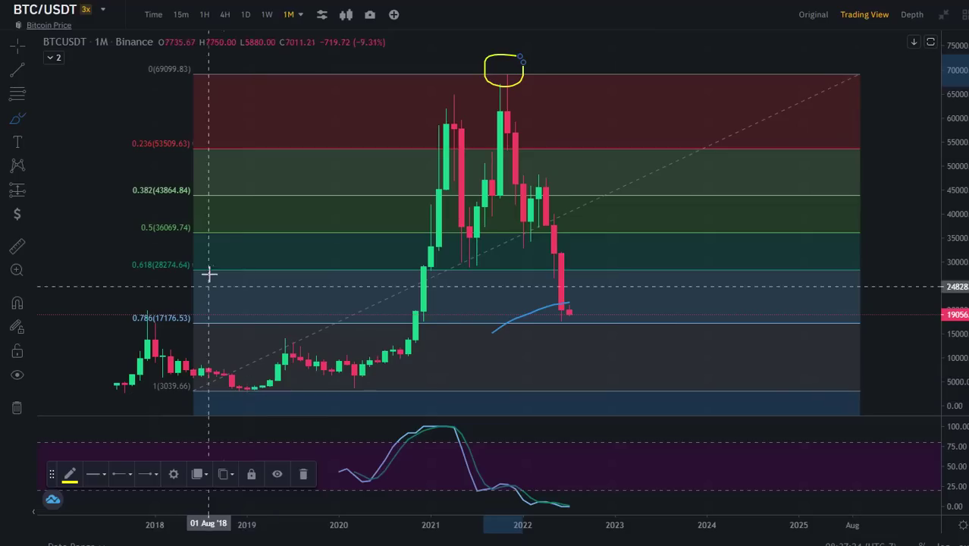
left_click(31, 122)
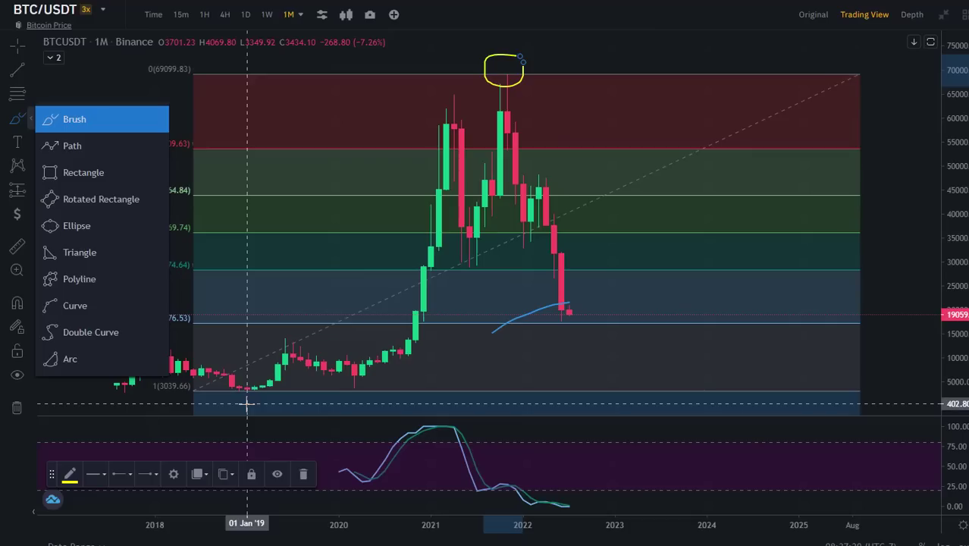
mouse_move(250, 373)
left_mouse_down()
mouse_move(228, 388)
mouse_move(234, 404)
mouse_move(255, 371)
left_mouse_up()
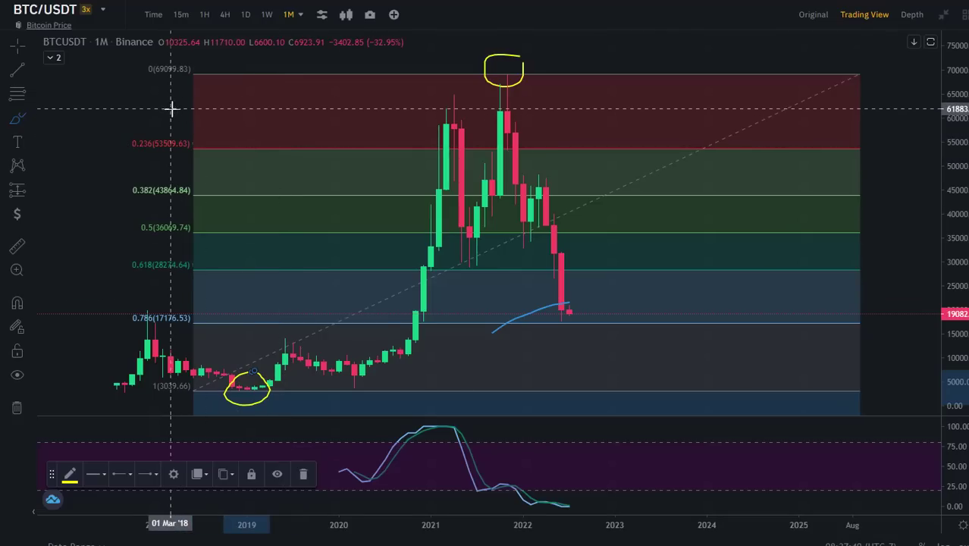
- Brush a short horizontal yellow line just before the circled price peak, slightly above the 0 retracement level
scroll(151, 120, "up", 1)
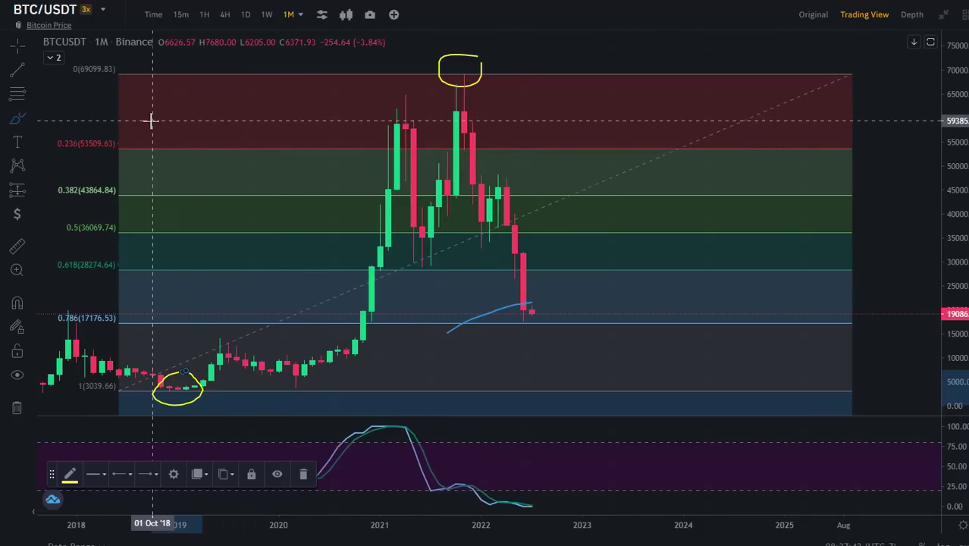
left_click_drag(380, 60, 448, 59)
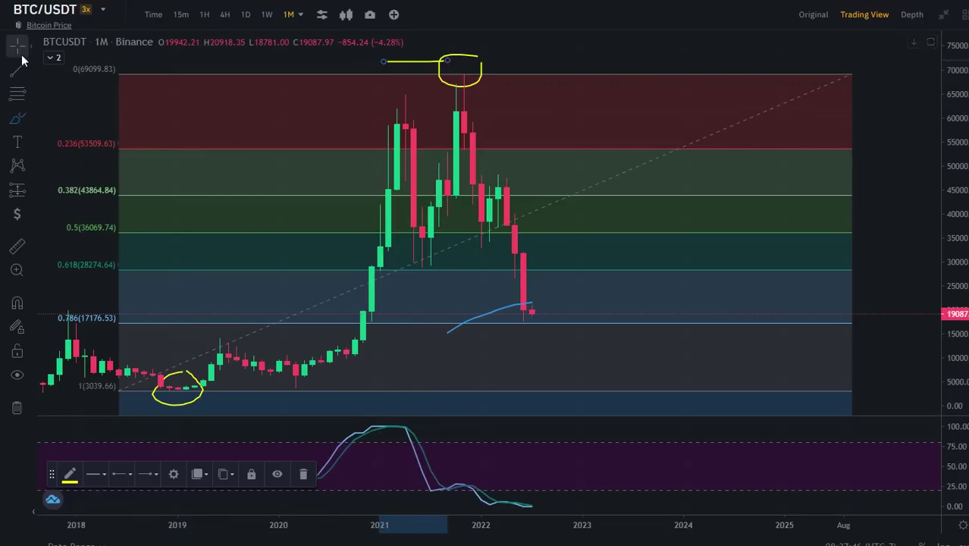
scroll(732, 53, "left", 2)
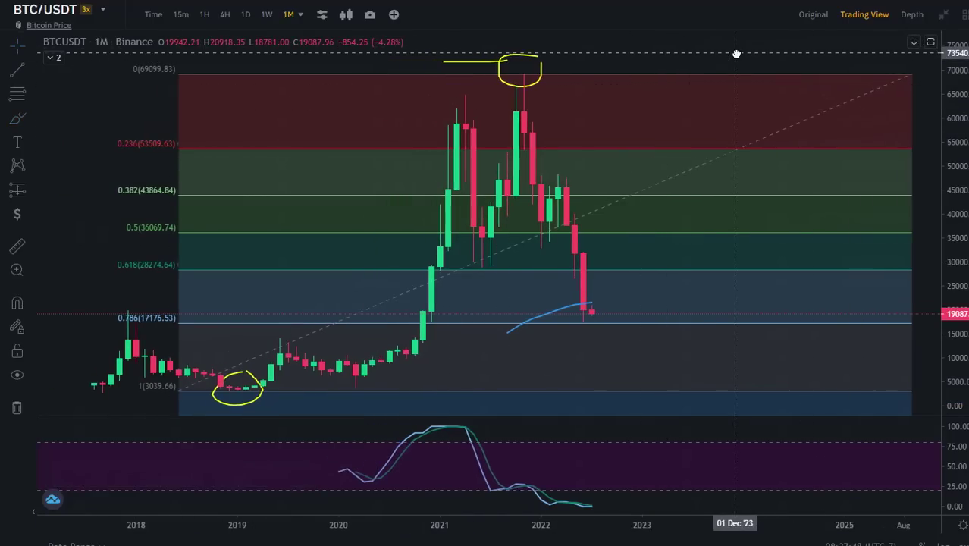
- Handwrite the Fibonacci sequence 0 1 1 2 3 5 8 in yellow along the upper edge of the chart, after the circled peak
scroll(704, 58, "up", 1)
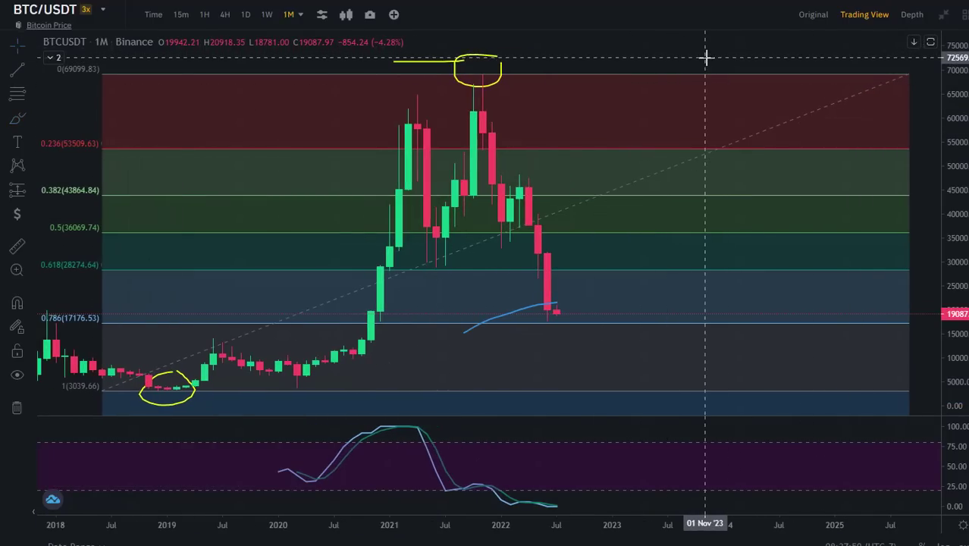
scroll(715, 58, "down", 1)
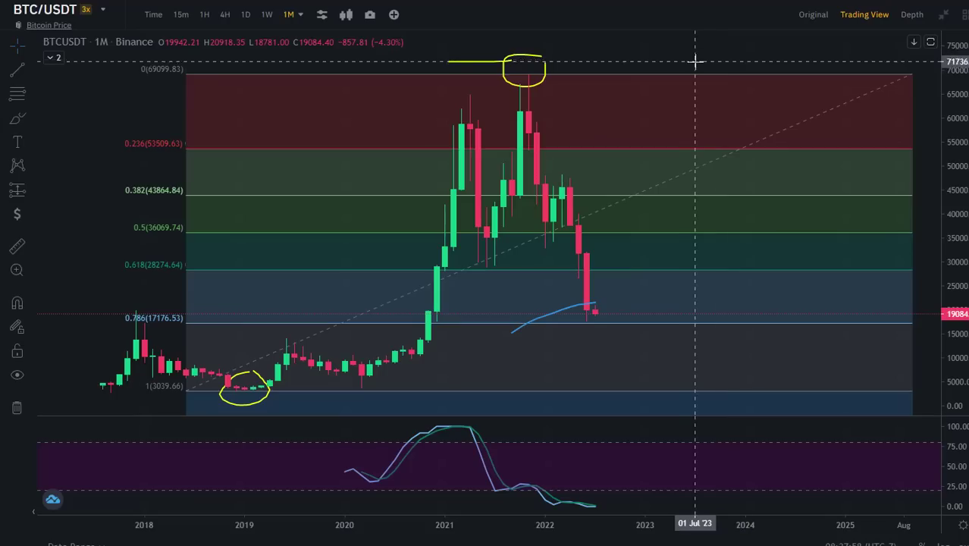
scroll(689, 59, "up", 1)
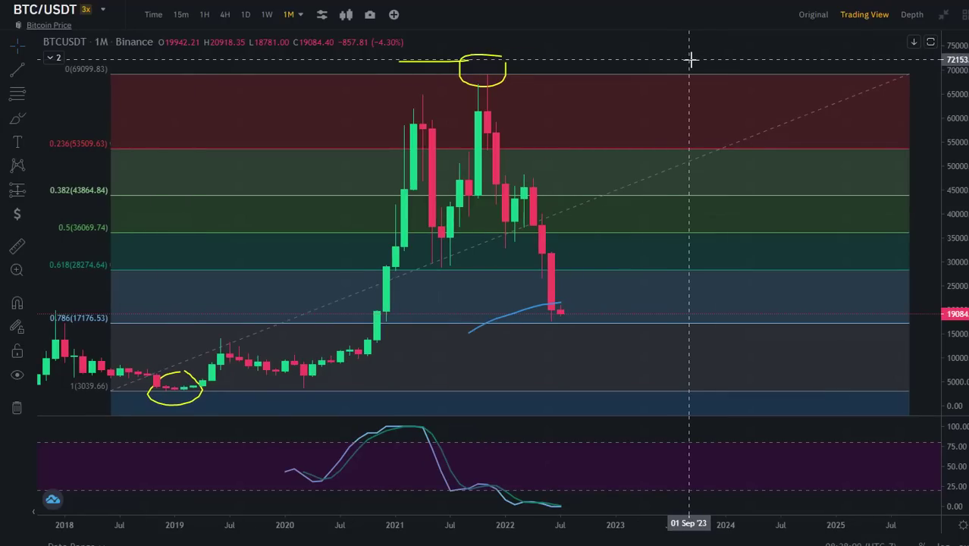
left_click(14, 121)
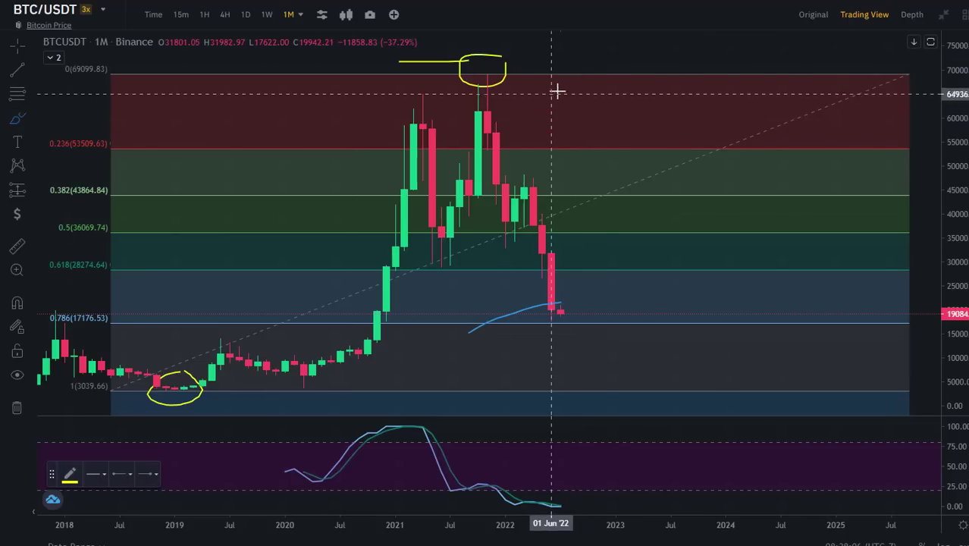
left_click_drag(553, 50, 577, 57)
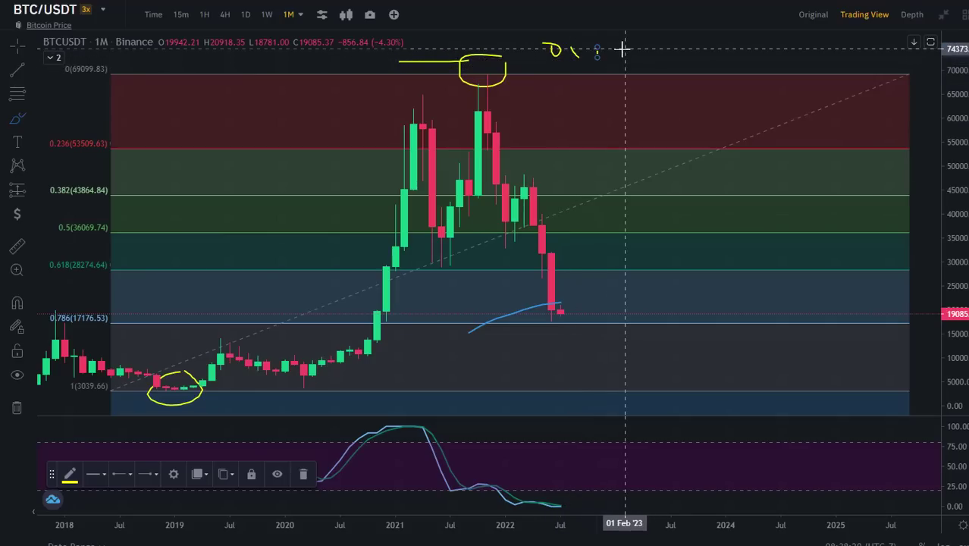
mouse_move(597, 48)
left_mouse_down()
mouse_move(597, 58)
mouse_move(643, 65)
left_mouse_up()
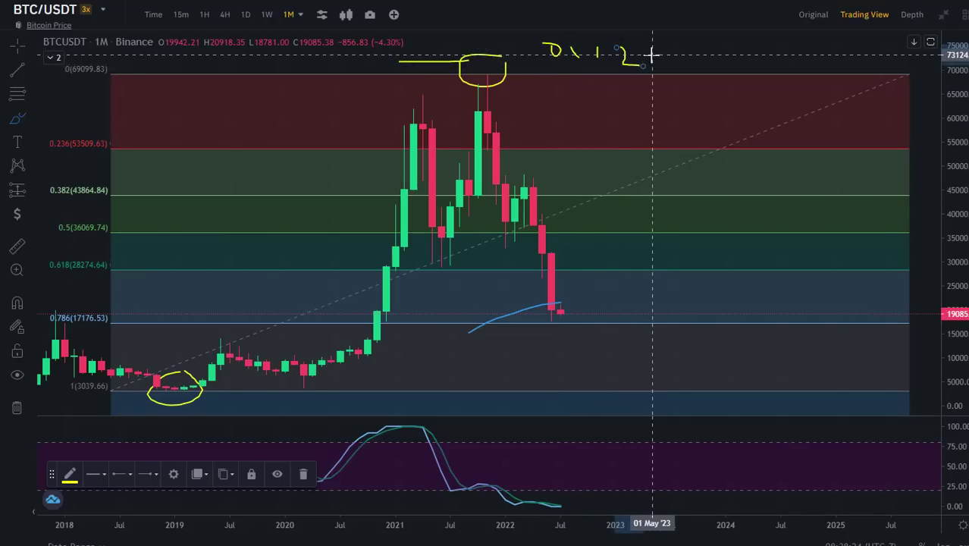
mouse_move(655, 49)
left_mouse_down()
mouse_move(677, 57)
mouse_move(680, 72)
mouse_move(708, 73)
mouse_move(741, 56)
mouse_move(744, 82)
mouse_move(750, 55)
left_mouse_up()
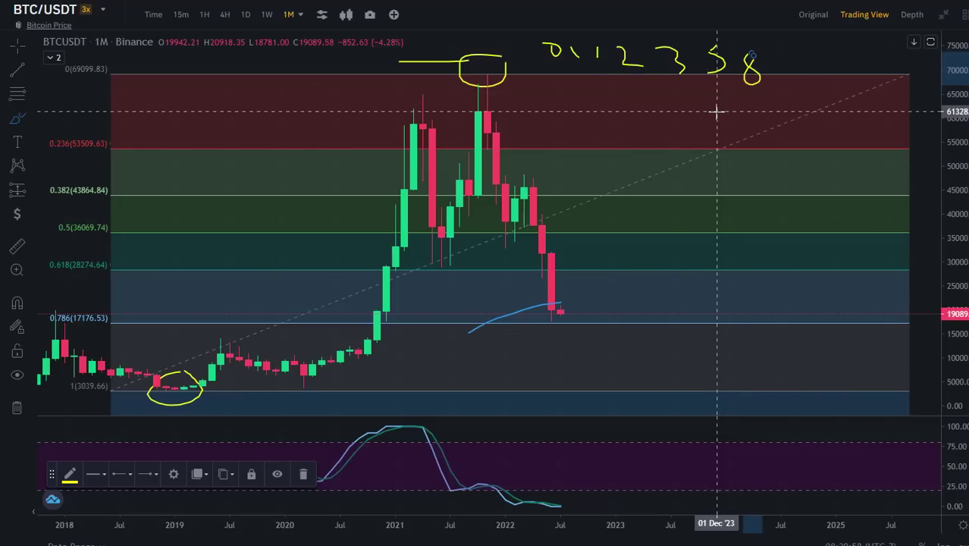
- Switch to the Investopedia article on Fibonacci numbers and highlight the sequence from 0 through 377
scroll(714, 115, "down", 1)
scroll(714, 119, "up", 1)
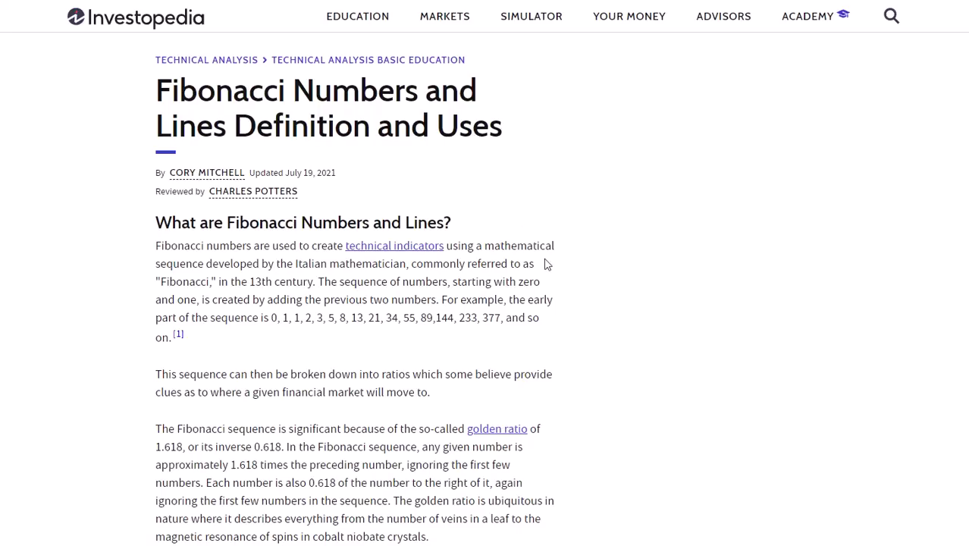
left_click_drag(272, 317, 504, 312)
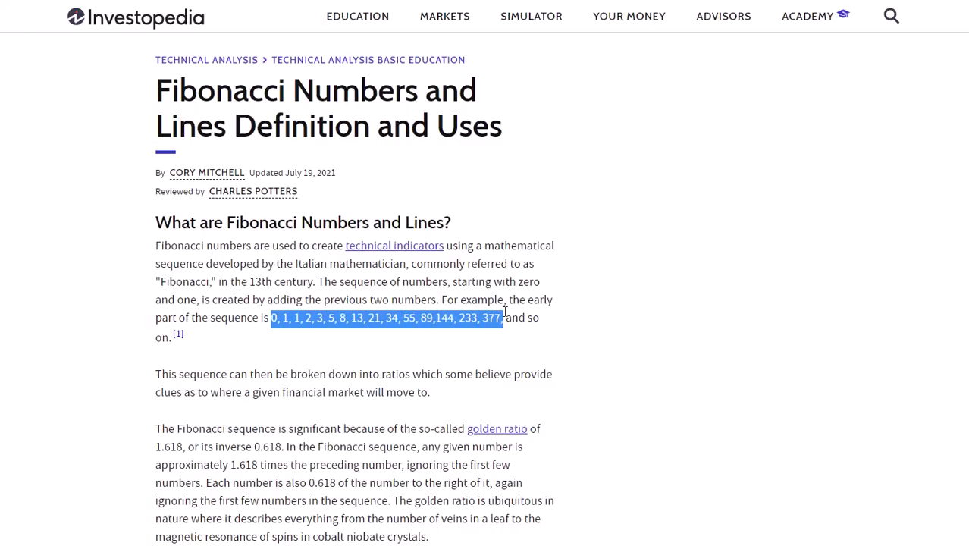
left_click(611, 351)
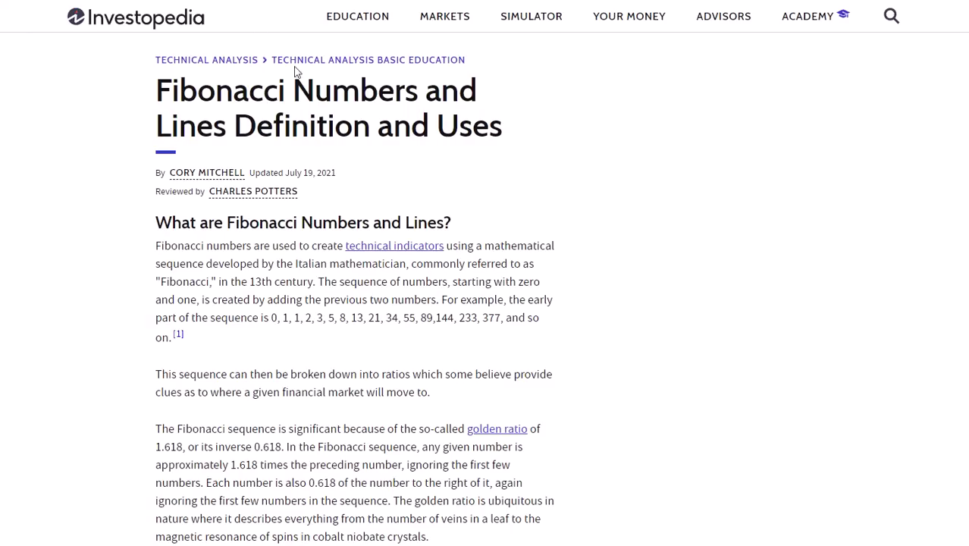
- In the article's Key Takeaways, highlight the ratios 0.236, 0.382 and 0.618, and the whole list through 4.236
scroll(659, 335, "down", 10)
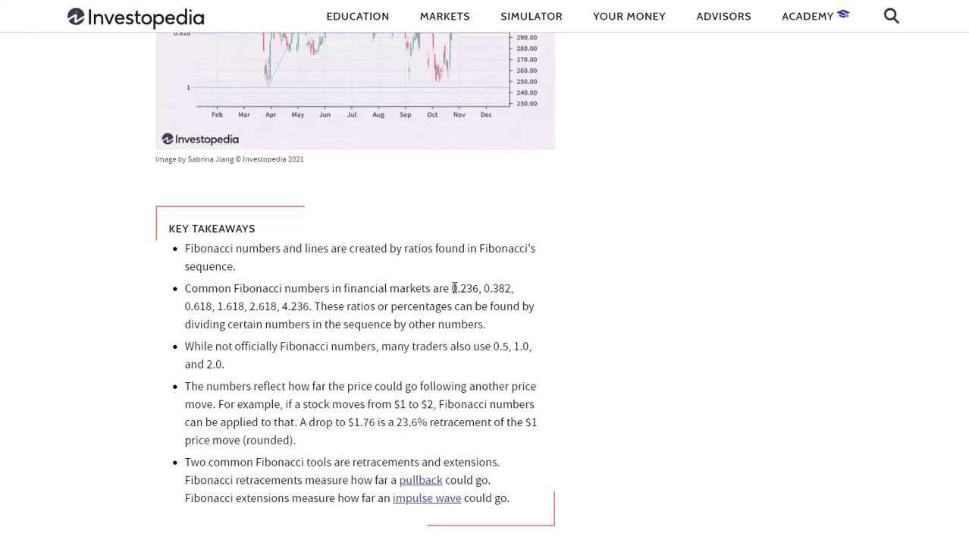
left_click_drag(453, 288, 515, 289)
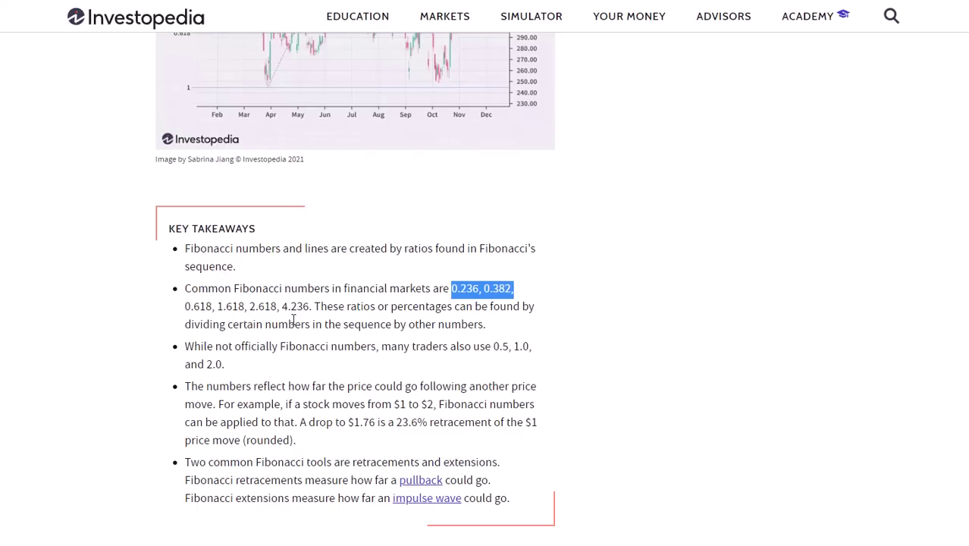
left_click(182, 309)
left_click_drag(182, 309, 218, 307)
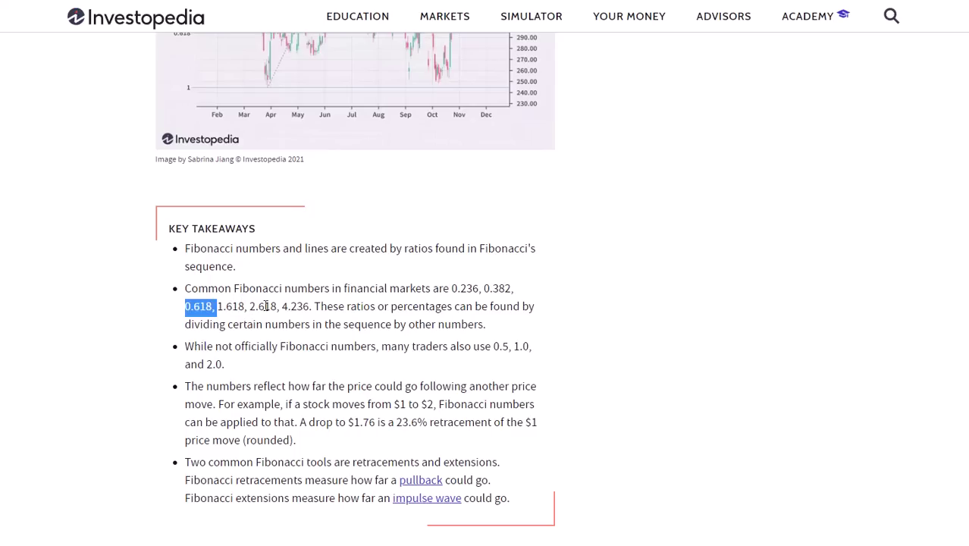
left_click(551, 329)
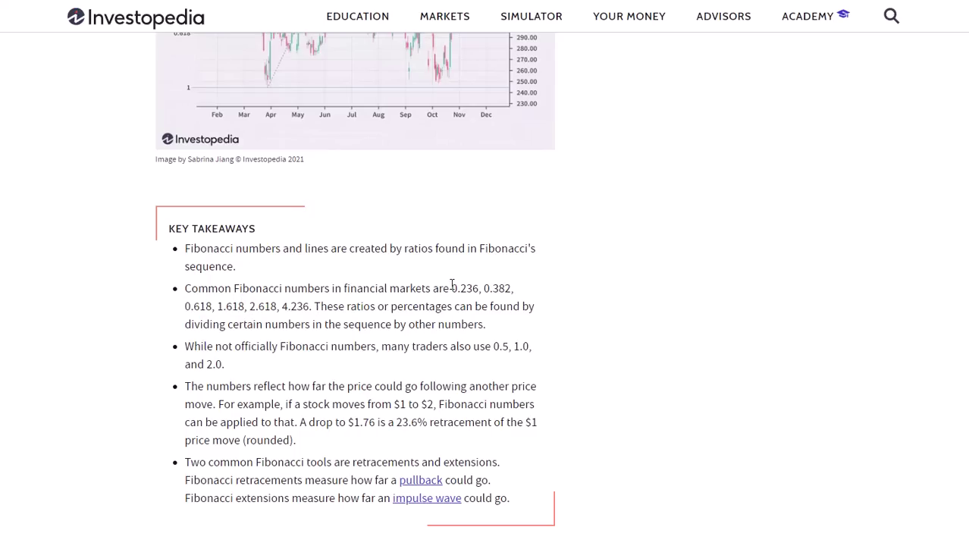
left_click_drag(452, 288, 314, 307)
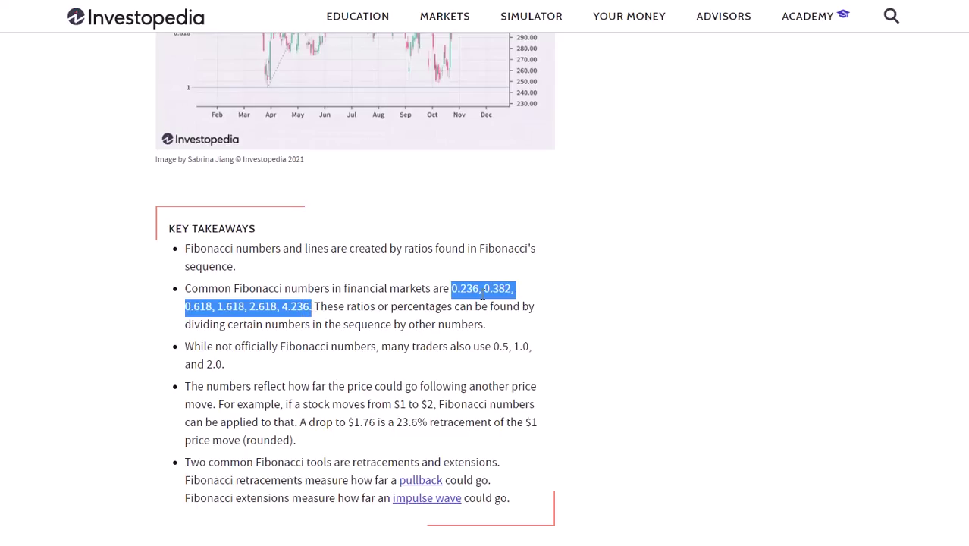
left_click(644, 317)
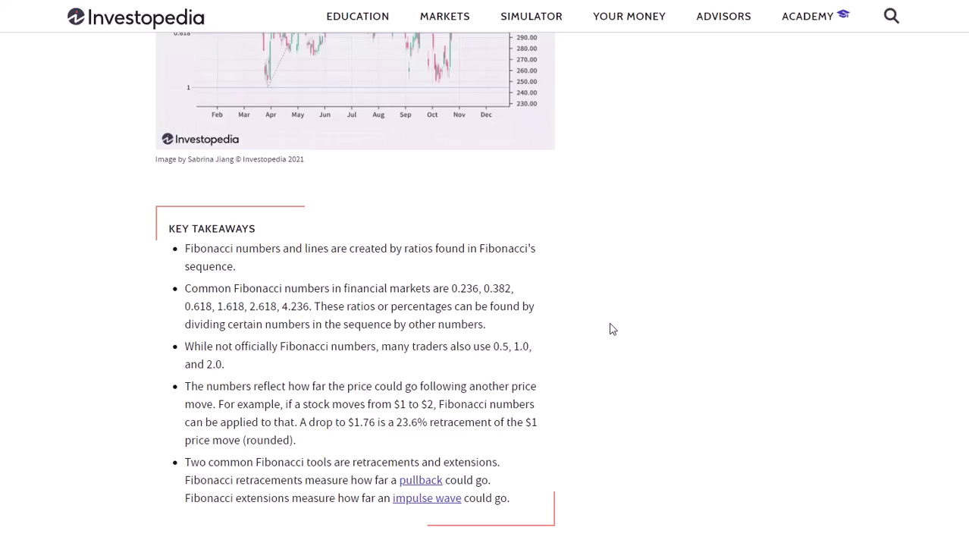
- Highlight 8, 13 in the article's sequence, the inverse golden ratio 0.618, and the start of the number 21
scroll(612, 329, "up", 3)
scroll(611, 329, "up", 7)
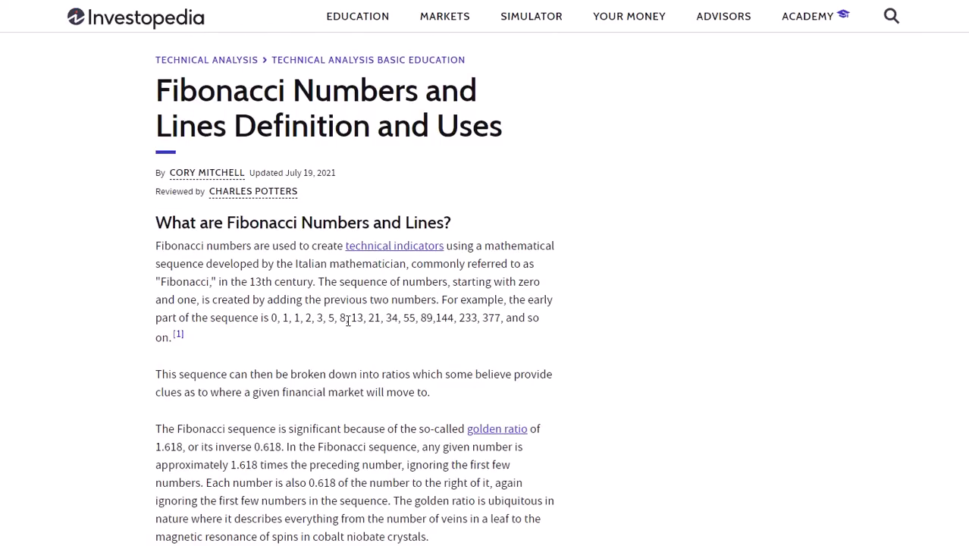
double_click(342, 316)
left_click_drag(345, 318, 362, 319)
scroll(545, 379, "down", 2)
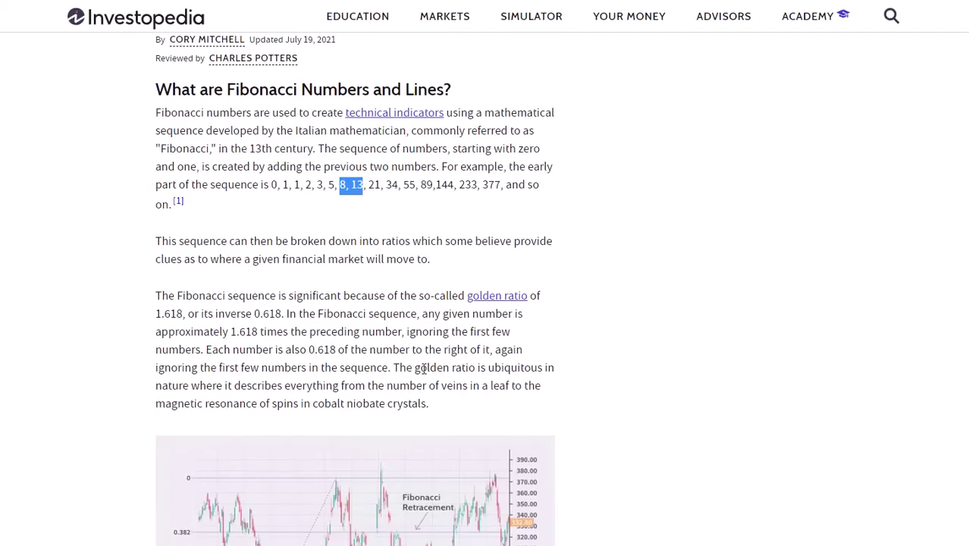
left_click_drag(256, 313, 281, 314)
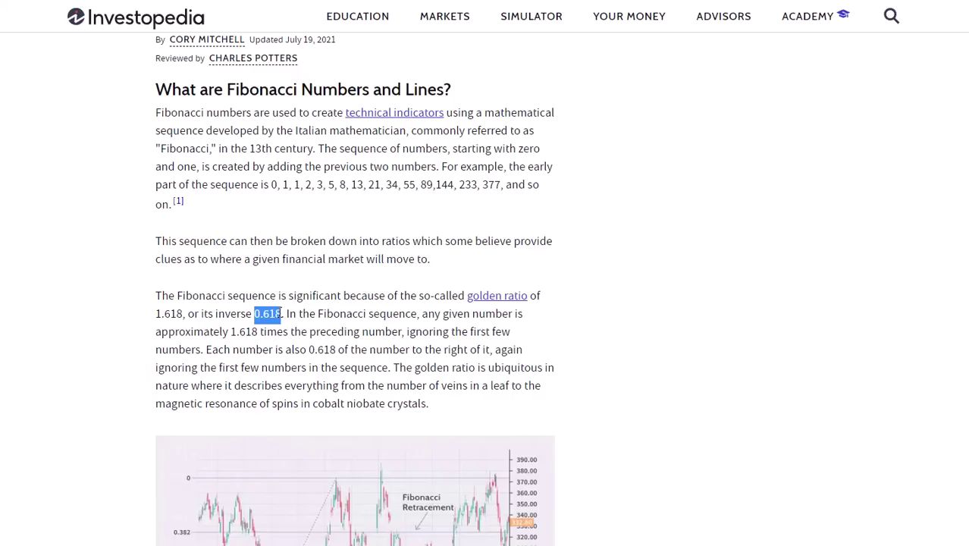
left_click(372, 187)
left_click_drag(373, 187, 369, 187)
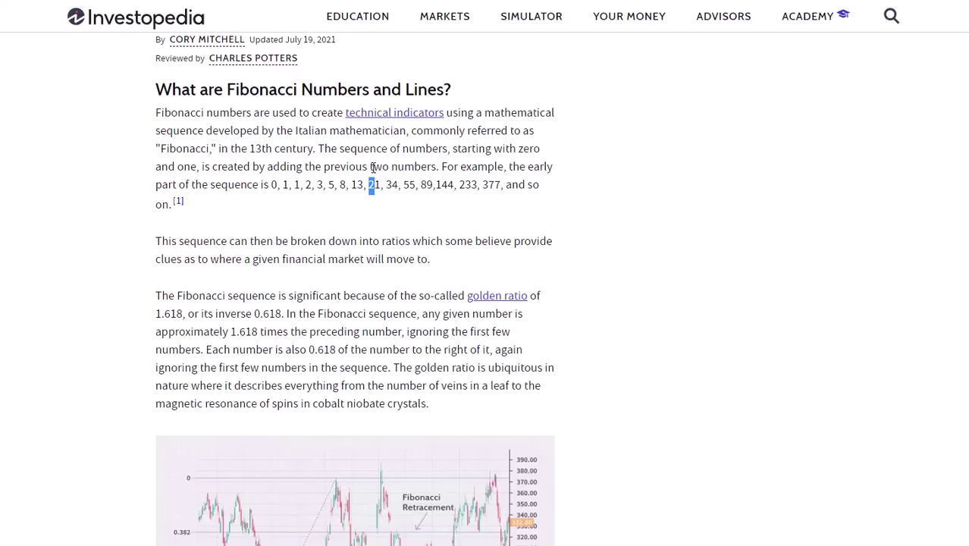
- Compare the Key Takeaways ratios with the number sequence, highlighting 0.382 and 0.236
scroll(588, 294, "down", 7)
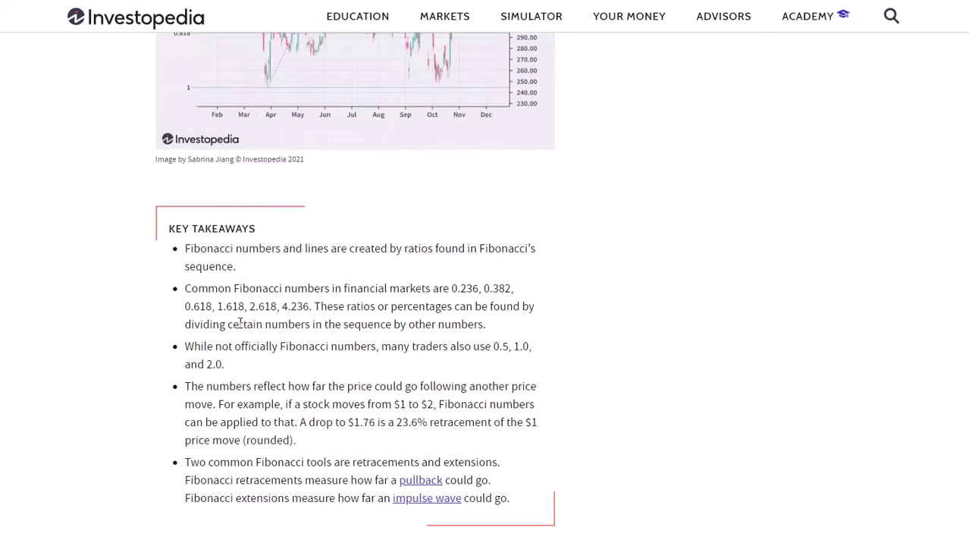
left_click_drag(483, 289, 510, 289)
scroll(584, 270, "up", 8)
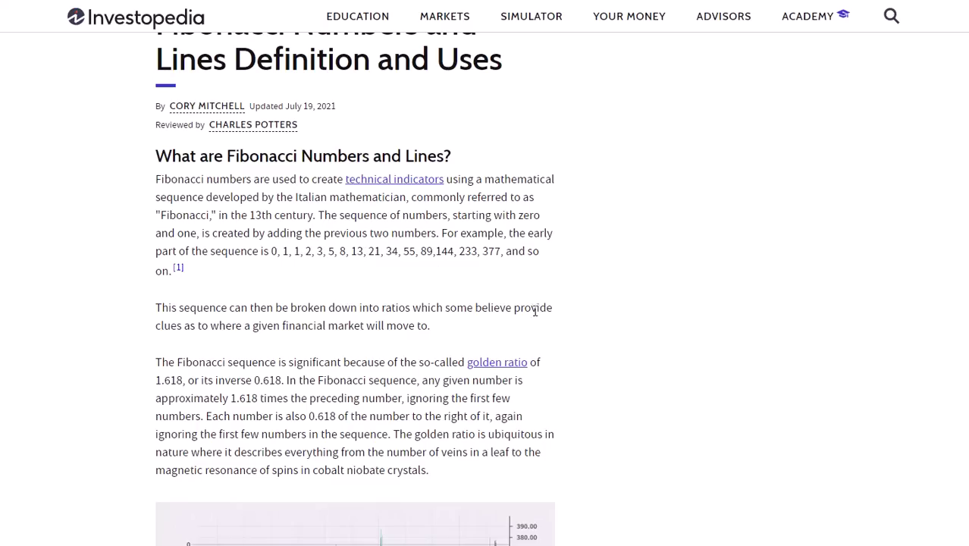
scroll(545, 307, "down", 6)
scroll(598, 404, "down", 2)
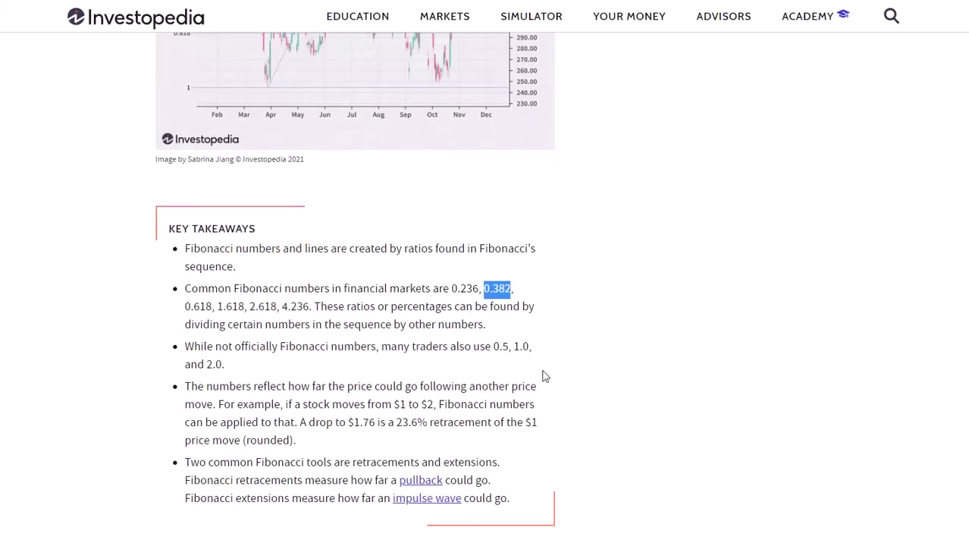
left_click(451, 283)
left_click_drag(452, 284, 480, 288)
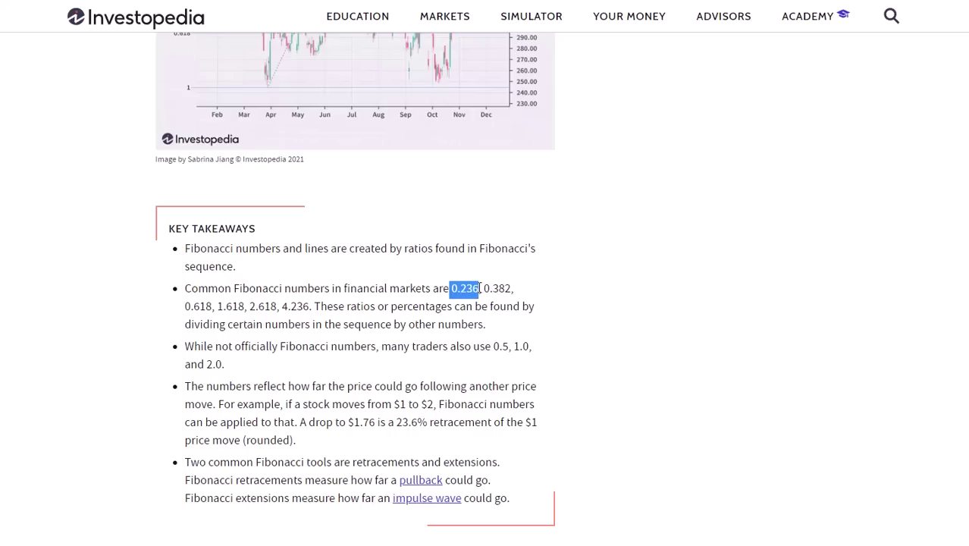
left_click(627, 303)
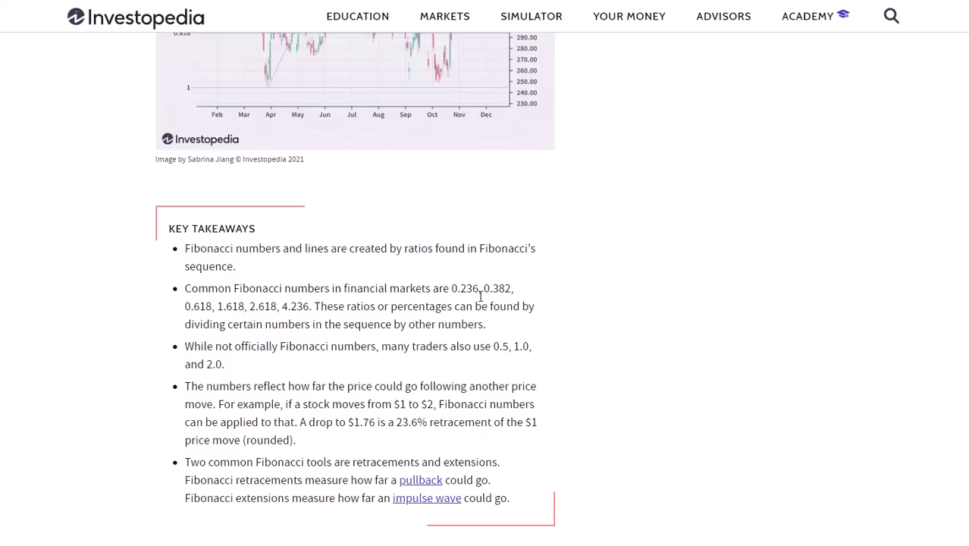
- Highlight the Key Takeaways ratios from 0.236 through 4.236, and return to the article's retracement chart illustration
left_click_drag(452, 288, 480, 289)
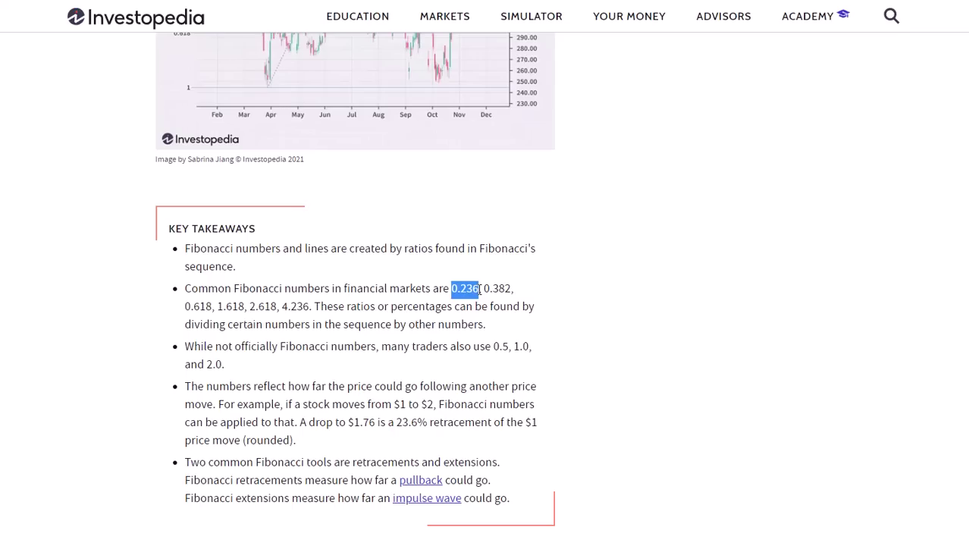
left_click_drag(480, 289, 328, 311)
left_click(584, 331)
scroll(588, 335, "up", 8)
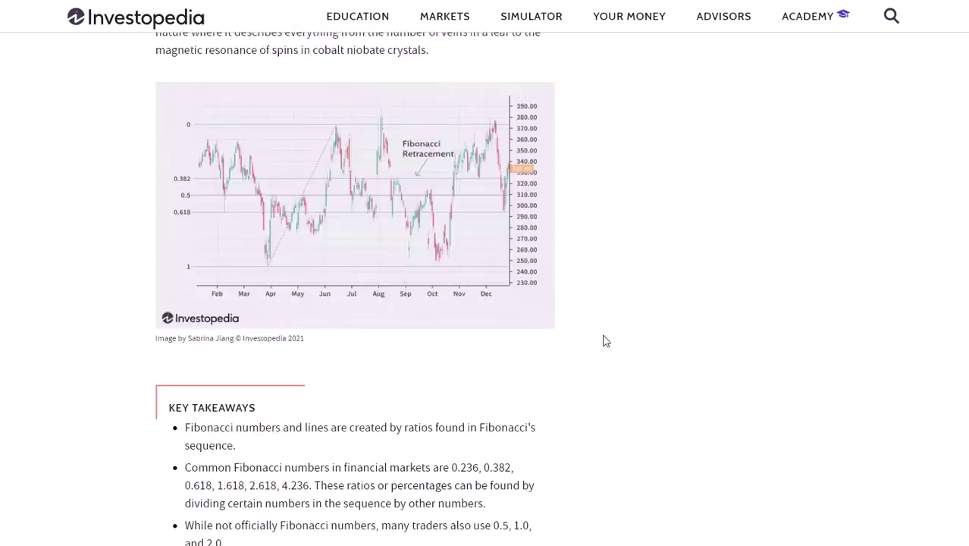
scroll(610, 337, "up", 1)
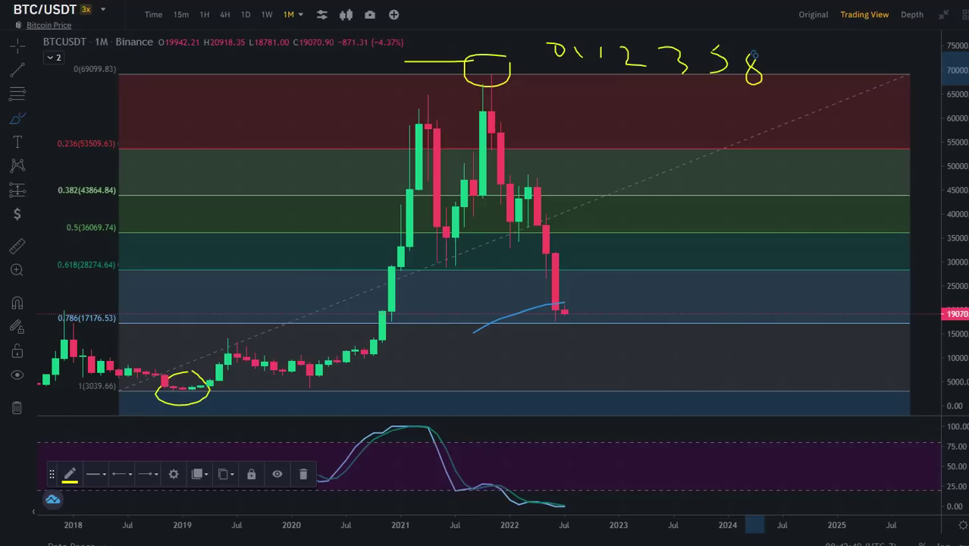
- Circle the latest 2022 candles near the 0.786 retracement level with a freehand brush stroke
scroll(690, 341, "down", 1)
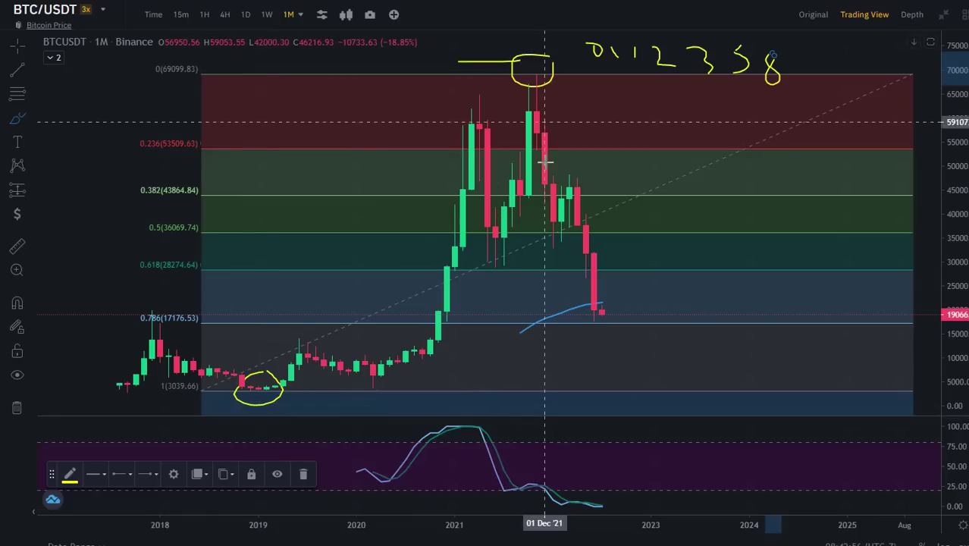
scroll(338, 151, "up", 1)
scroll(516, 95, "down", 1)
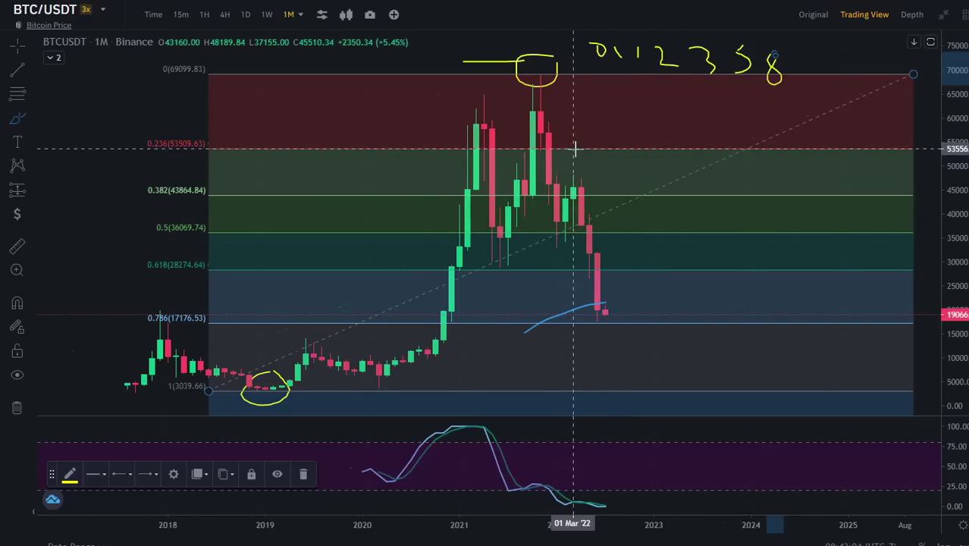
scroll(574, 149, "up", 1)
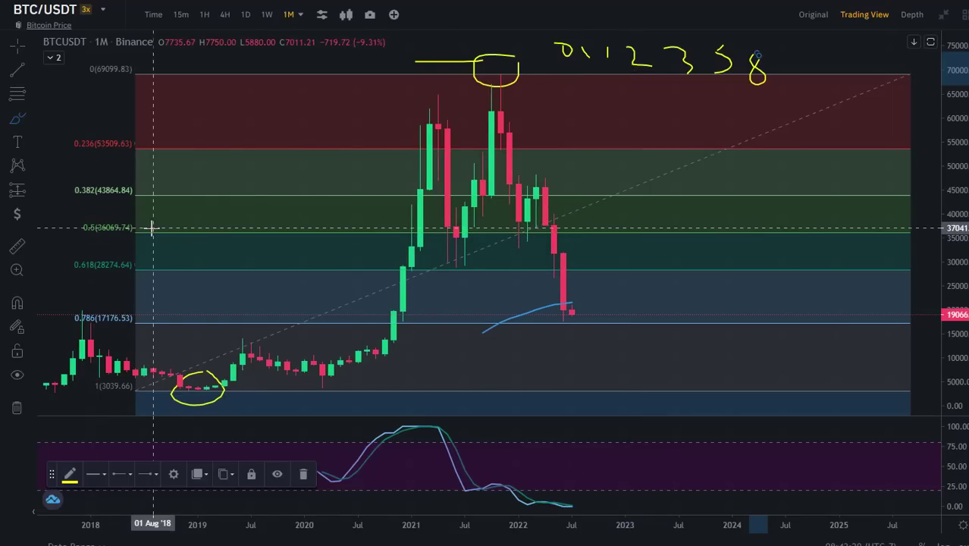
scroll(152, 228, "down", 2)
scroll(186, 214, "up", 2)
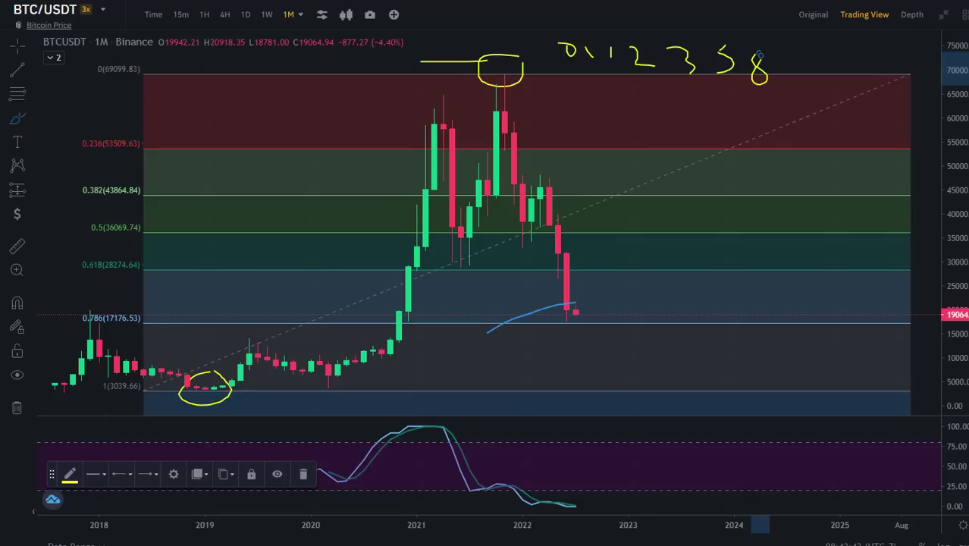
mouse_move(601, 297)
left_mouse_down()
mouse_move(570, 298)
mouse_move(559, 328)
mouse_move(609, 330)
left_mouse_up()
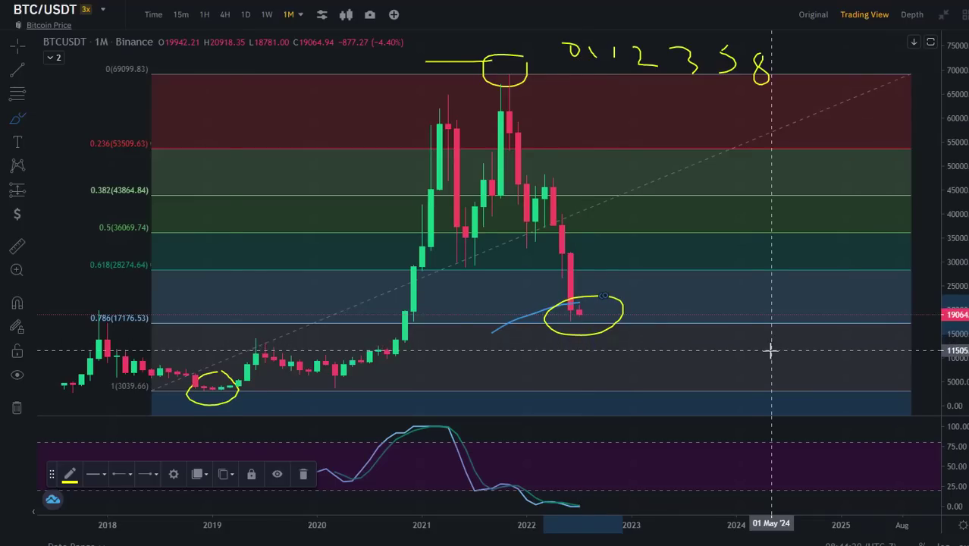
- Draw a freehand zigzag from the circled 2019 low up to the circled peak, down to the circled 2022 candles, and up to about 2024
scroll(769, 350, "down", 2)
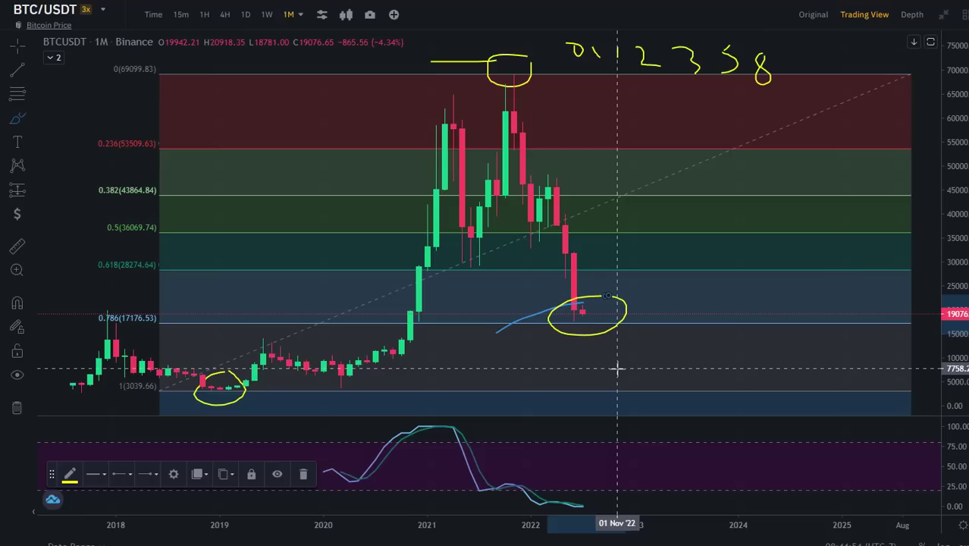
scroll(656, 409, "down", 1)
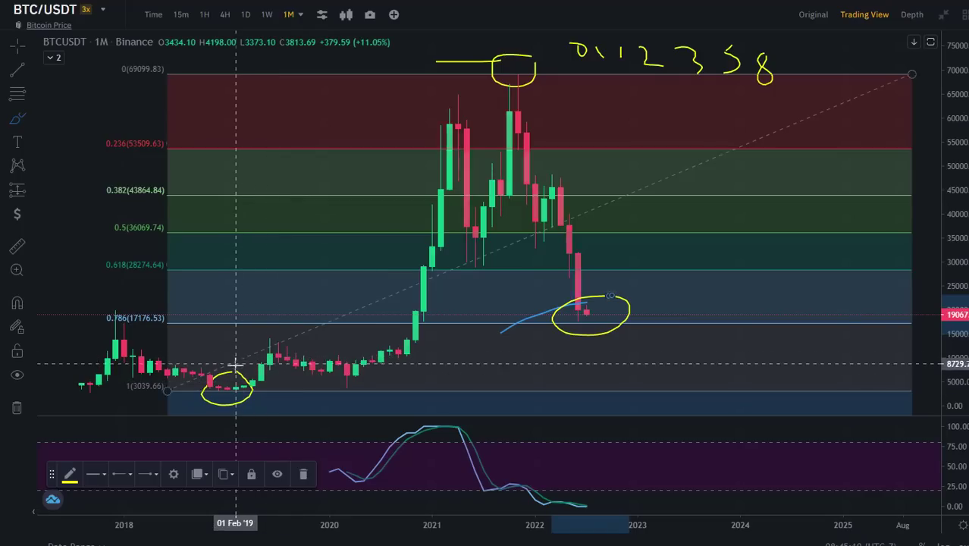
mouse_move(229, 379)
left_mouse_down()
mouse_move(244, 374)
mouse_move(500, 65)
mouse_move(607, 294)
left_mouse_up()
mouse_move(569, 320)
left_mouse_down()
mouse_move(576, 292)
mouse_move(606, 299)
mouse_move(595, 306)
mouse_move(666, 163)
mouse_move(751, 47)
left_mouse_up()
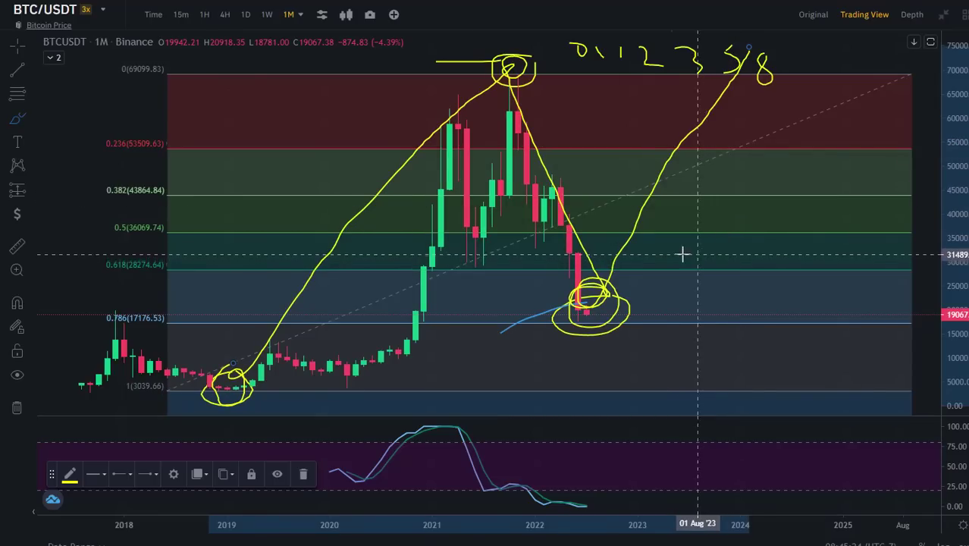
- Handwrite A, B, C and D at the zigzag's turning points, and mark the two rising legs with matching double strokes
mouse_move(201, 331)
left_mouse_down()
mouse_move(207, 291)
mouse_move(226, 314)
mouse_move(252, 301)
left_mouse_up()
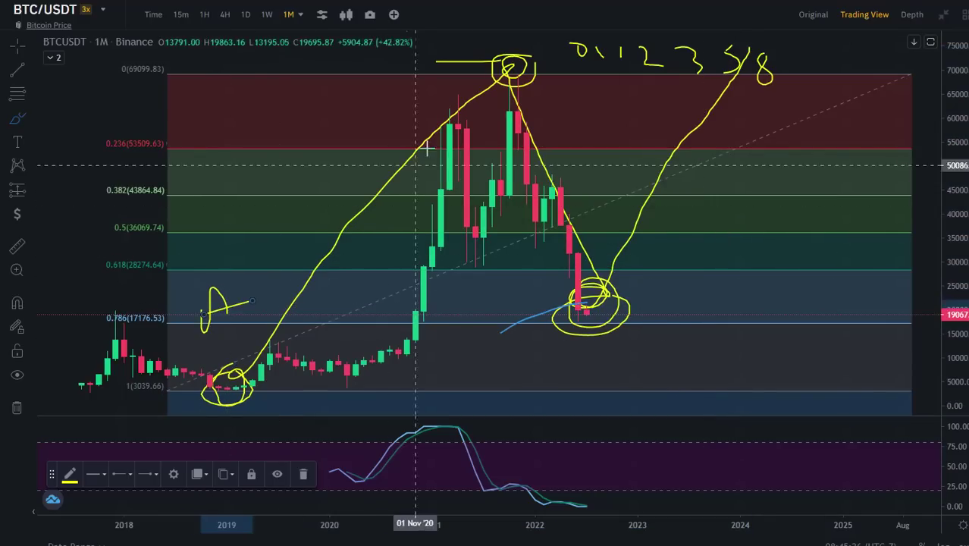
left_click_drag(408, 88, 416, 106)
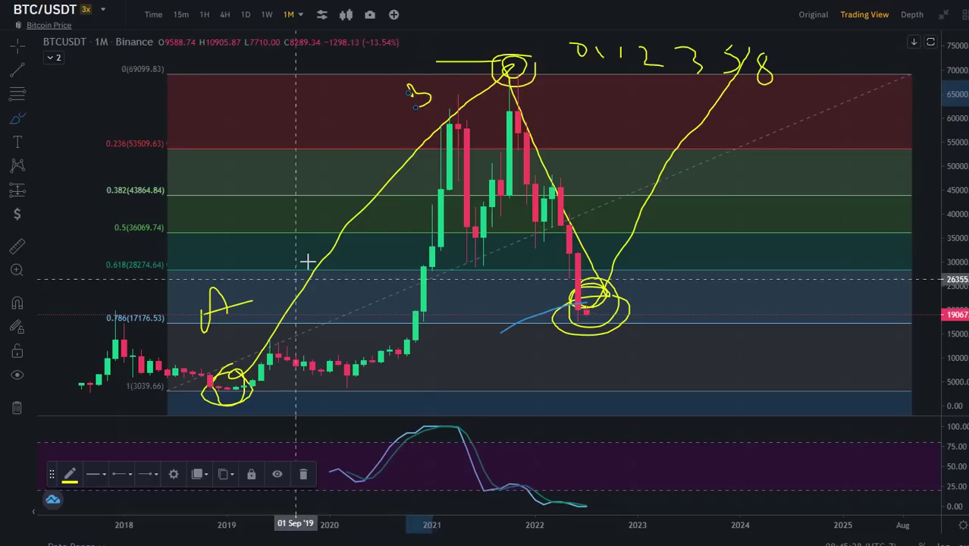
left_click_drag(645, 285, 653, 302)
left_click_drag(827, 65, 834, 87)
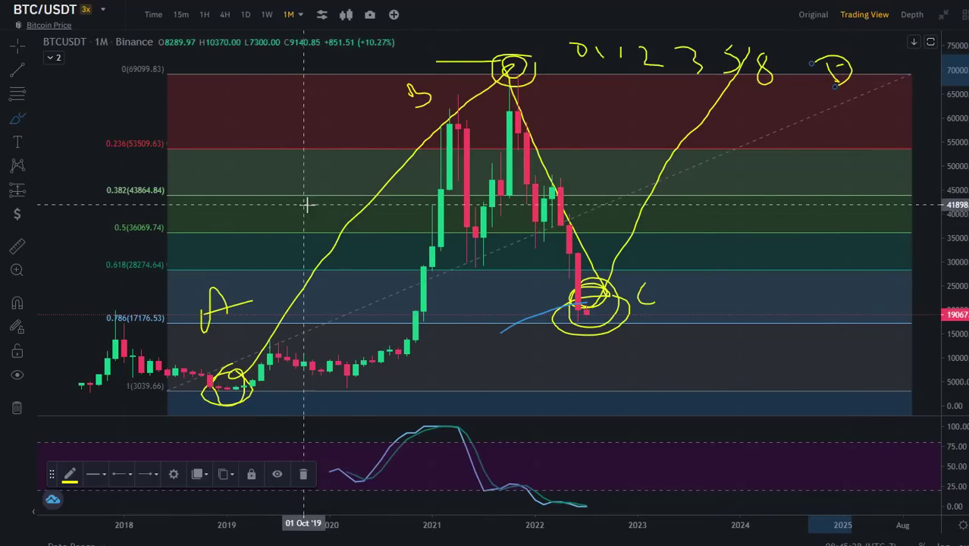
left_click_drag(313, 203, 343, 182)
left_click_drag(698, 218, 732, 168)
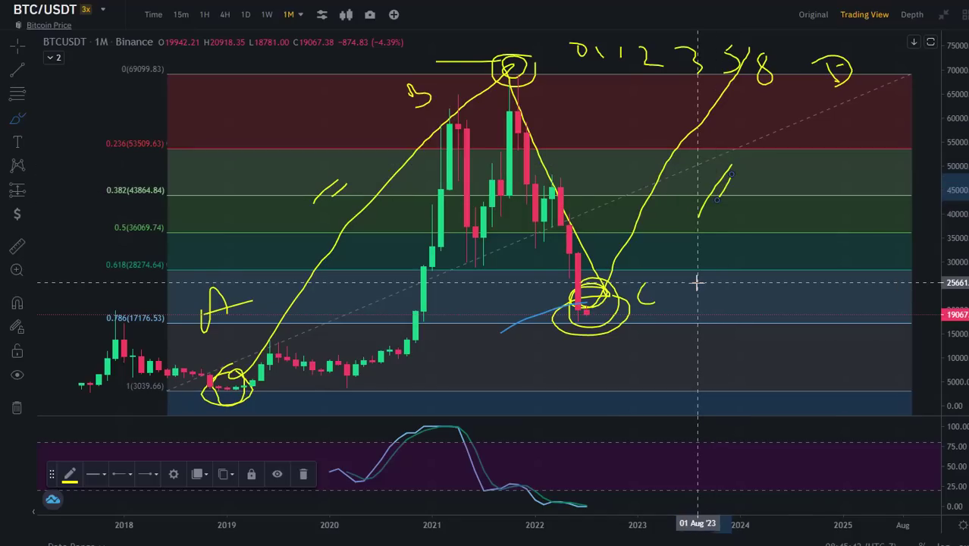